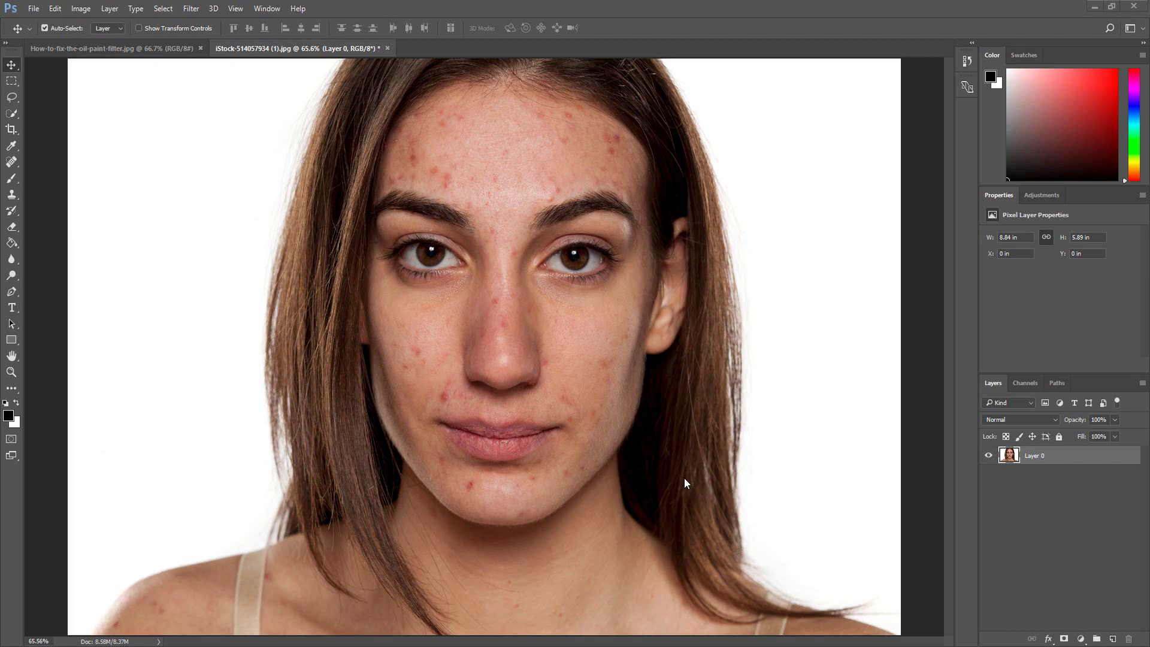
Step: With the Content-Aware Spot Healing Brush, heal the cheek, mouth-corner and nose blemishes
{"action": "left_click", "coordinate": [12, 162]}
{"action": "left_click", "coordinate": [59, 163]}
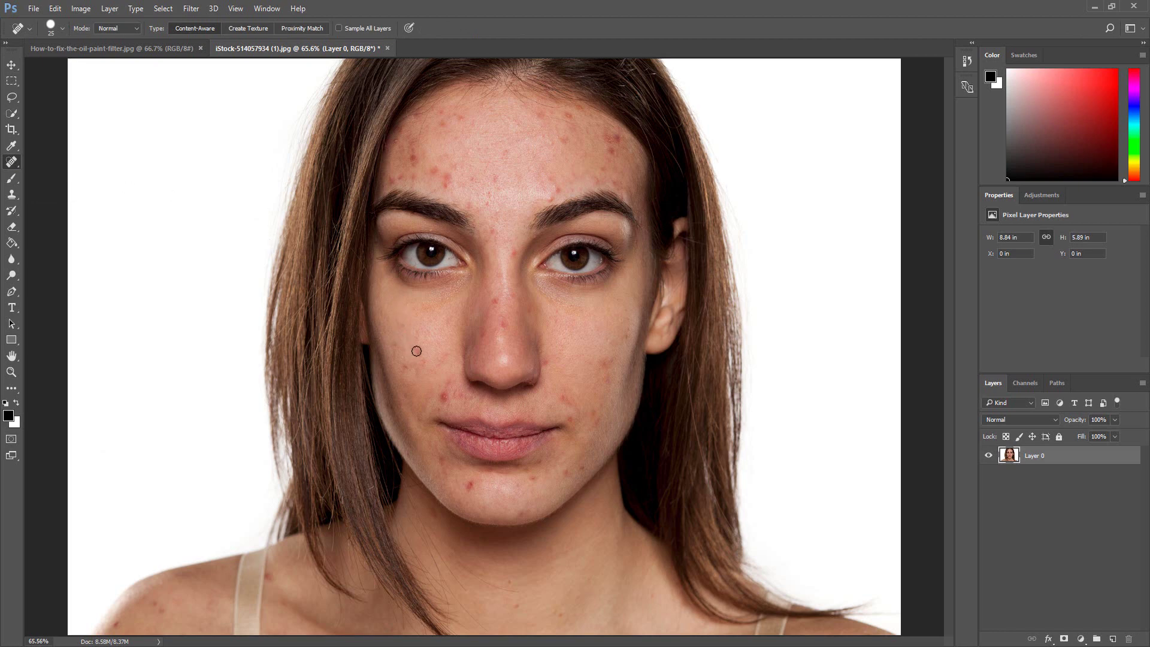
{"action": "left_click", "coordinate": [417, 351]}
{"action": "left_click", "coordinate": [406, 367]}
{"action": "left_click", "coordinate": [443, 396]}
{"action": "left_click", "coordinate": [442, 402]}
{"action": "left_click", "coordinate": [496, 301]}
{"action": "left_click", "coordinate": [502, 322]}
Step: Enlarge the brush to heal the forehead blemishes, then shrink it for the chin spots
{"action": "key", "text": "]"}
{"action": "left_click", "coordinate": [609, 148]}
{"action": "left_click", "coordinate": [543, 117]}
{"action": "left_click", "coordinate": [448, 180]}
{"action": "left_click", "coordinate": [414, 155]}
{"action": "key", "text": "["}
{"action": "left_click", "coordinate": [473, 492]}
{"action": "left_click", "coordinate": [521, 514]}
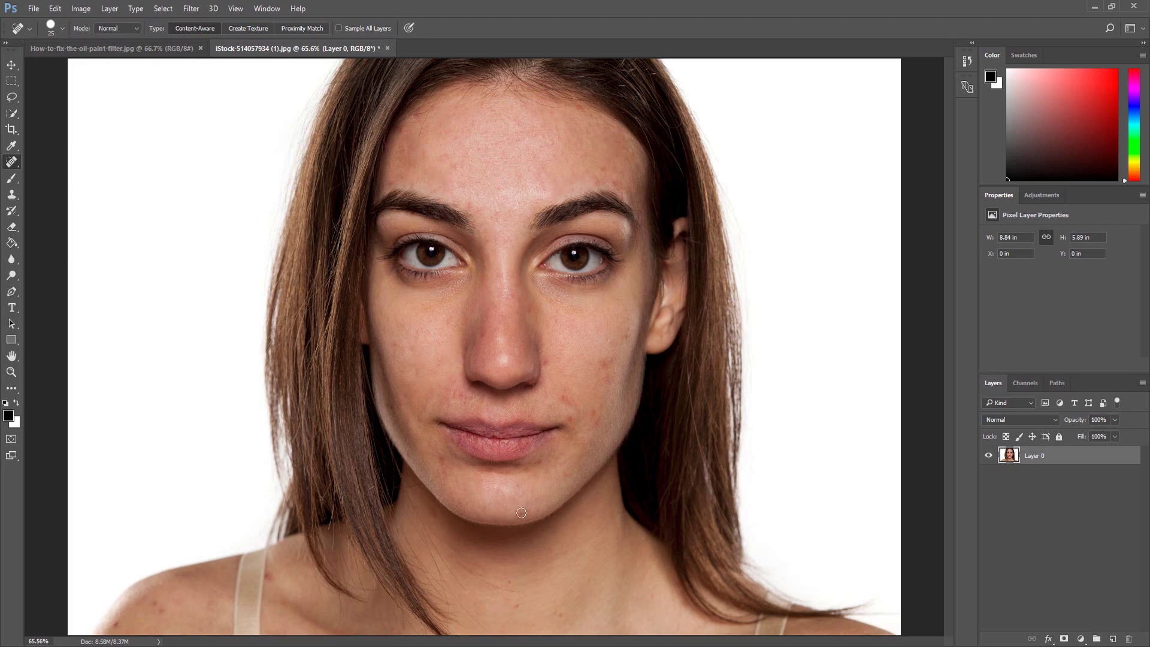
Step: Heal the remaining cheek and forehead spots, then reduce the brush to 15 px for a small spot
{"action": "left_click", "coordinate": [570, 417]}
{"action": "left_click", "coordinate": [541, 462]}
{"action": "left_click", "coordinate": [628, 312]}
{"action": "left_click", "coordinate": [430, 179]}
{"action": "left_click", "coordinate": [516, 120]}
{"action": "key", "text": "bracketleft"}
{"action": "key", "text": "bracketleft"}
{"action": "left_click", "coordinate": [567, 348]}
Step: Duplicate Layer 0 as a new layer named 'Smooth Skin'
{"action": "left_click", "coordinate": [102, 8]}
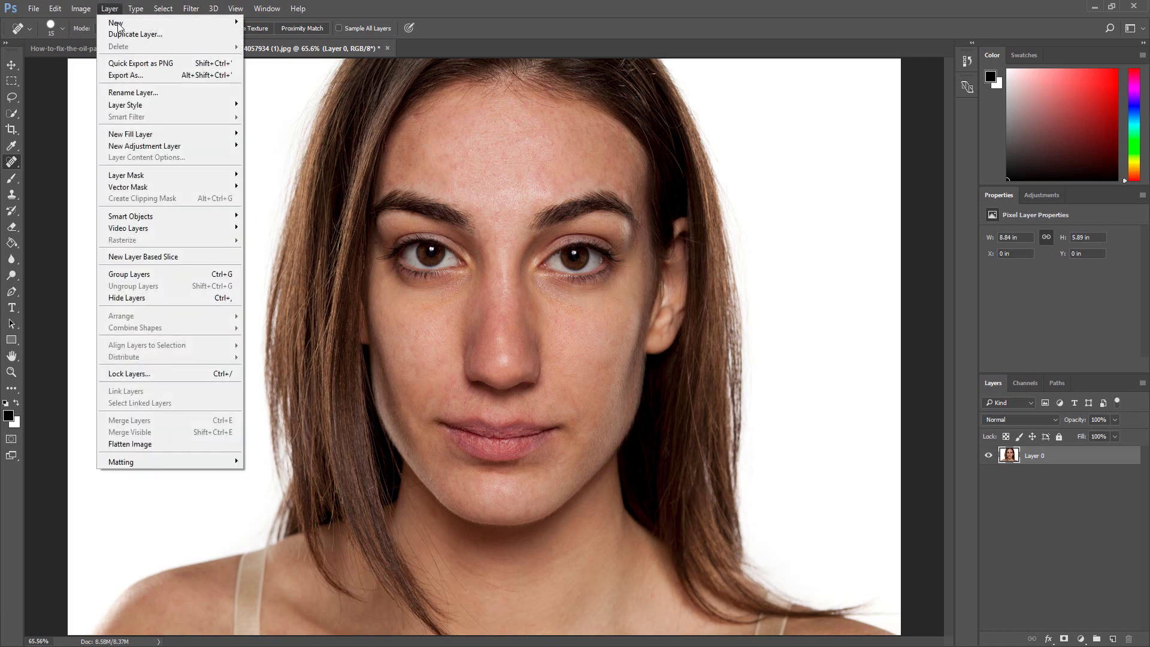
{"action": "left_click", "coordinate": [123, 38]}
{"action": "key", "text": "BackSpace"}
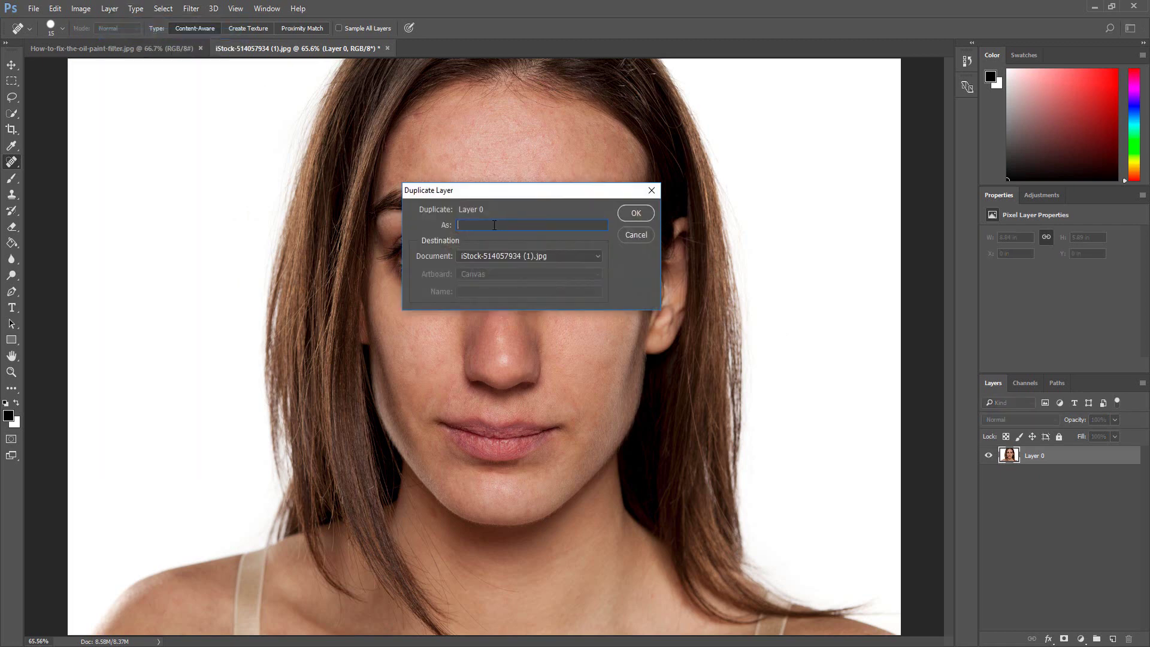
{"action": "type", "text": "Smooth Skin"}
{"action": "left_click", "coordinate": [627, 214]}
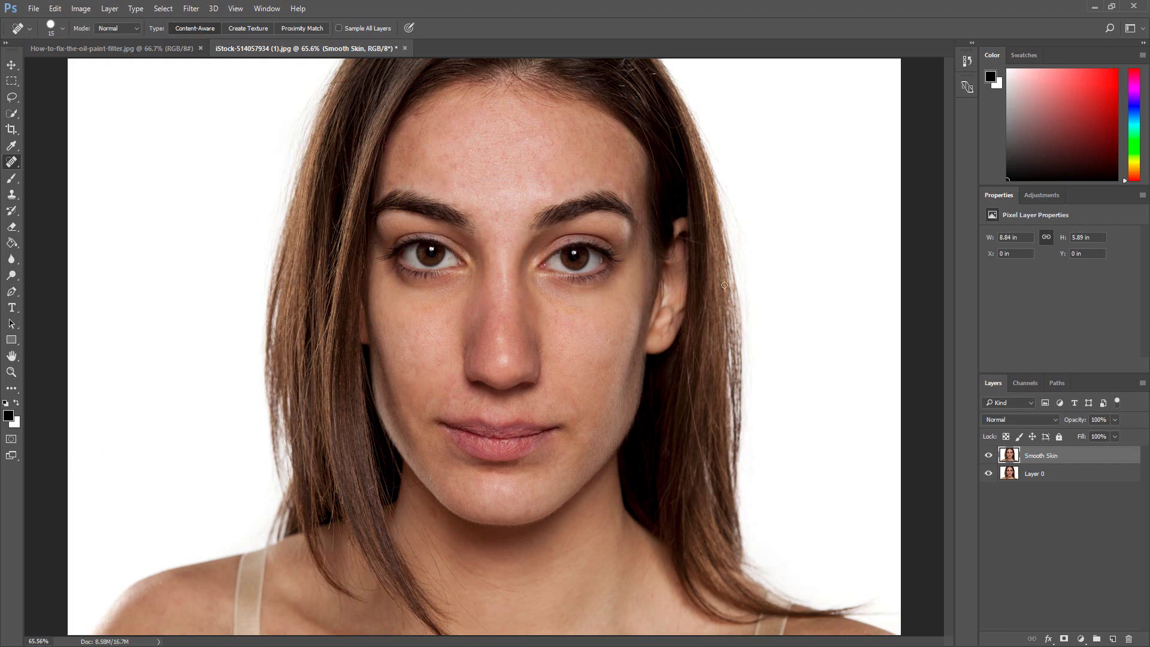
Step: Change the Smooth Skin layer's blend mode from Normal to Overlay
{"action": "left_click", "coordinate": [1011, 420]}
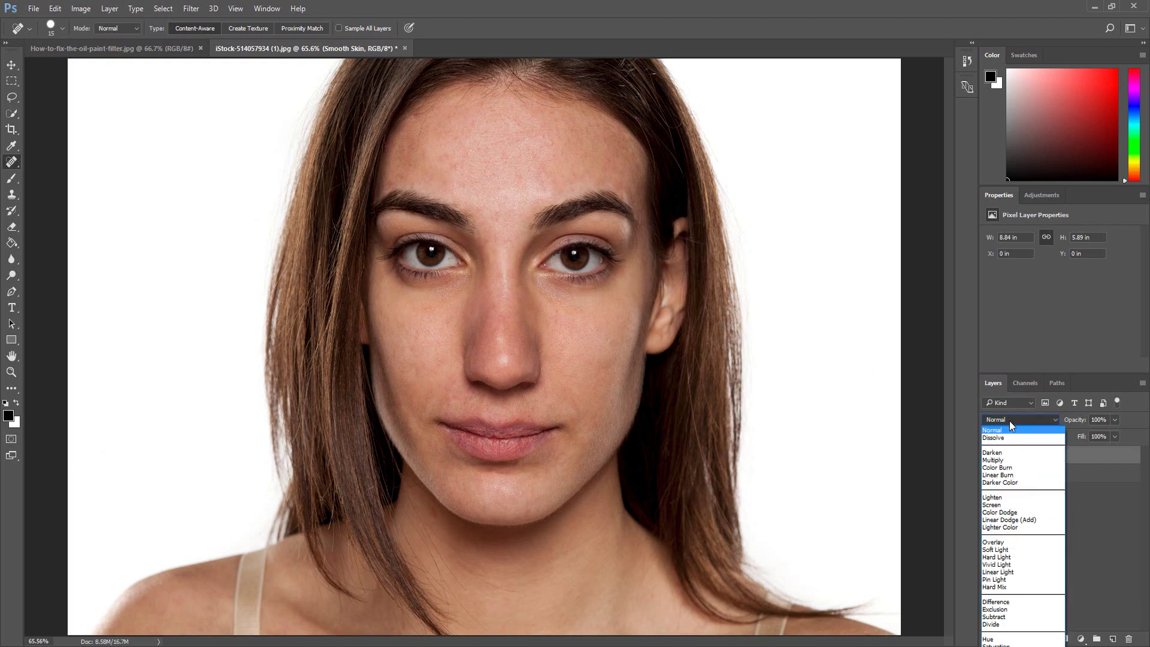
{"action": "left_click", "coordinate": [995, 542]}
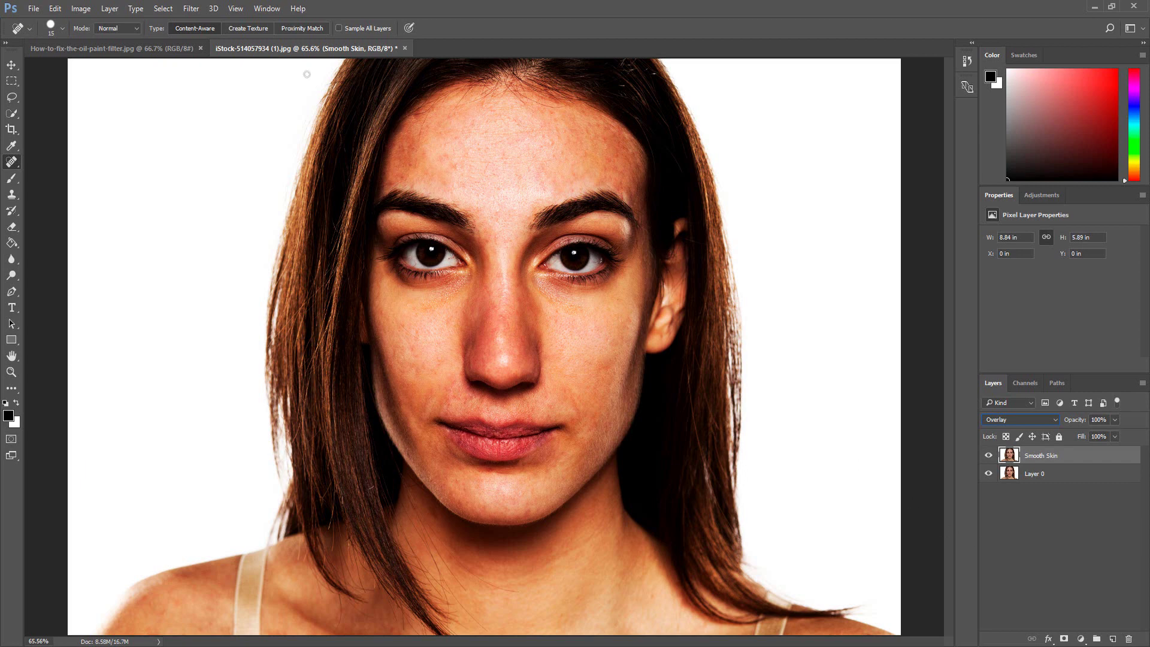
{"action": "left_click", "coordinate": [191, 9]}
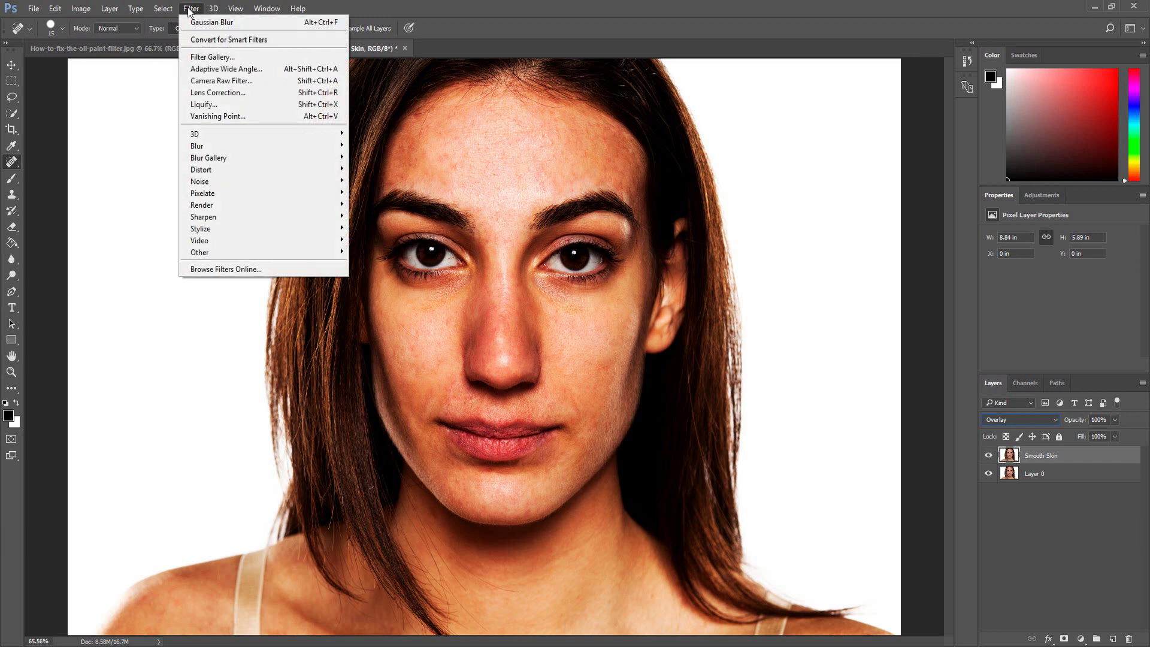
Step: Convert Smooth Skin for Smart Filters and invert it with Ctrl+I
{"action": "left_click", "coordinate": [197, 40]}
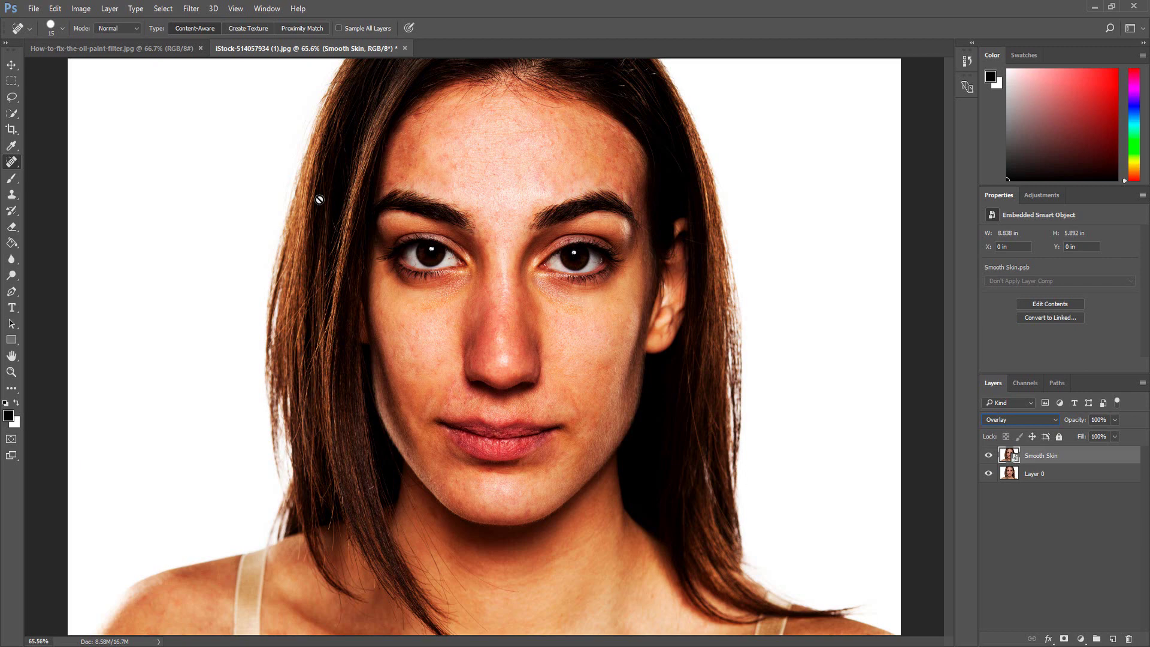
{"action": "key", "text": "ctrl+i"}
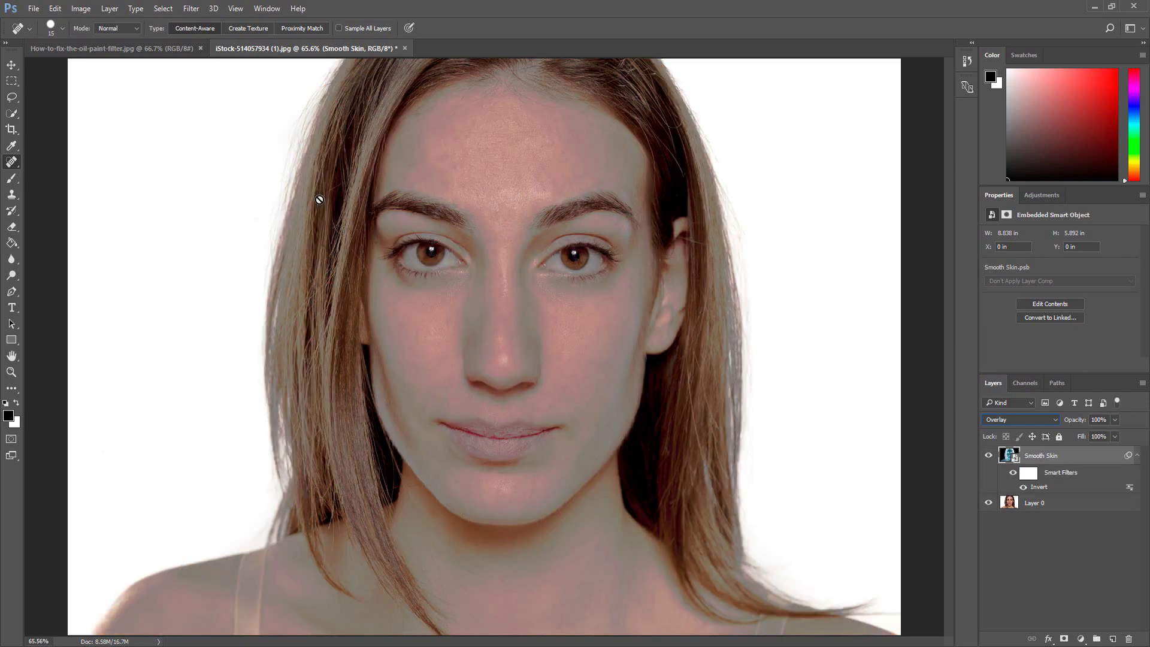
Step: Apply a High Pass smart filter with a 10-pixel radius to Smooth Skin
{"action": "left_click", "coordinate": [193, 11]}
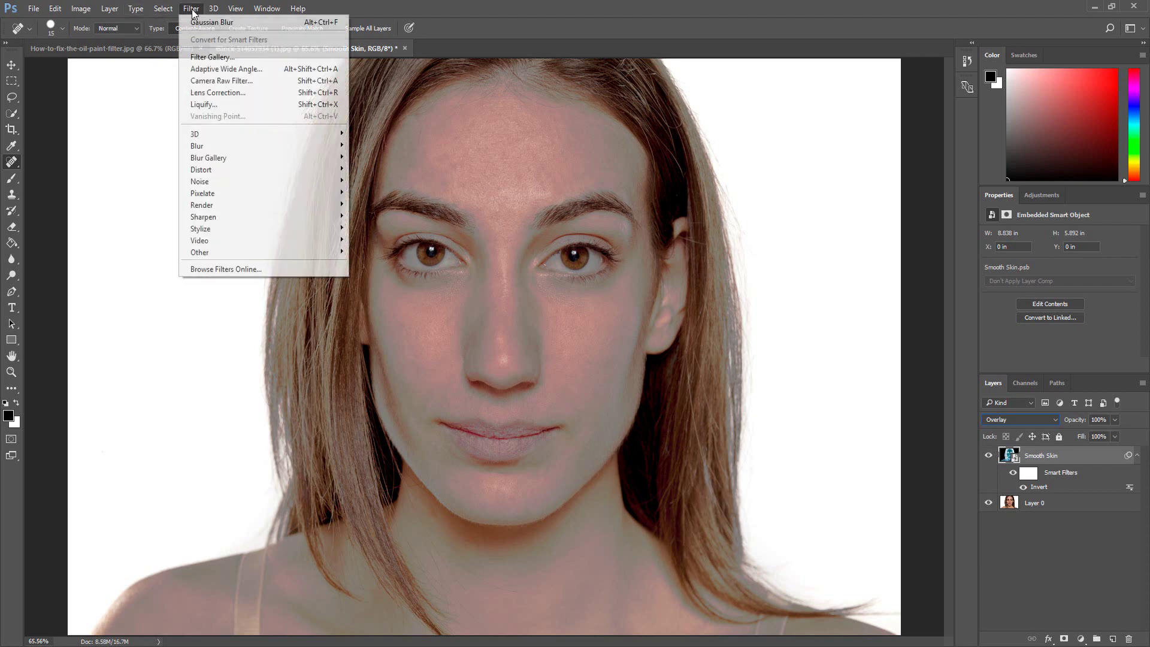
{"action": "mouse_move", "coordinate": [248, 250]}
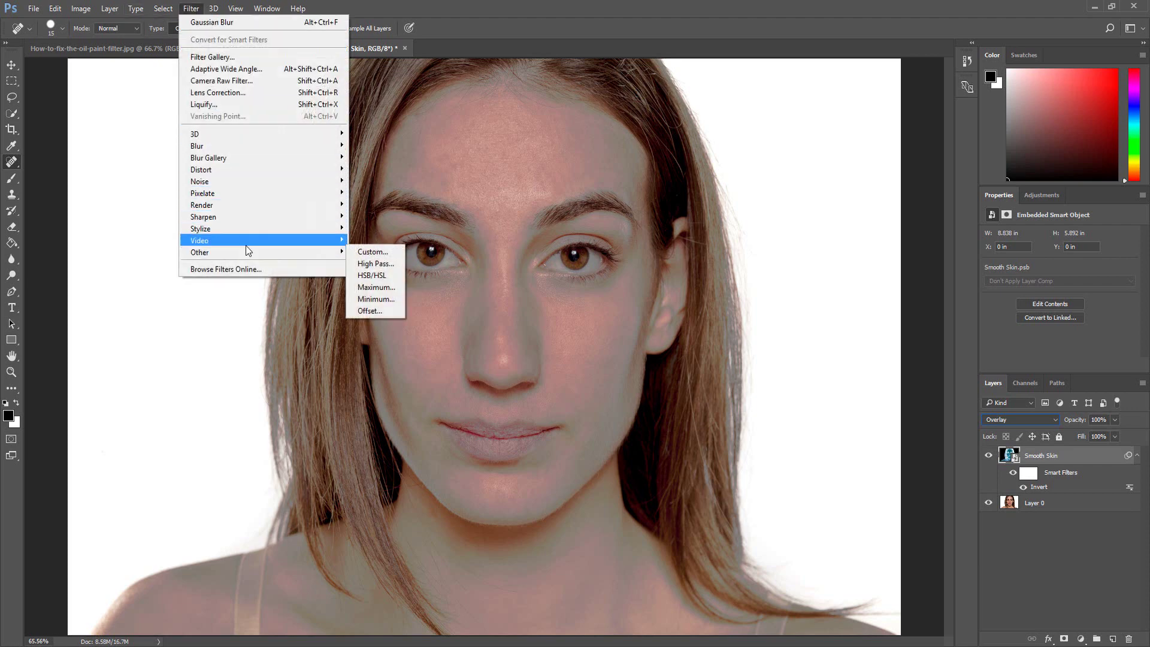
{"action": "left_click", "coordinate": [363, 261]}
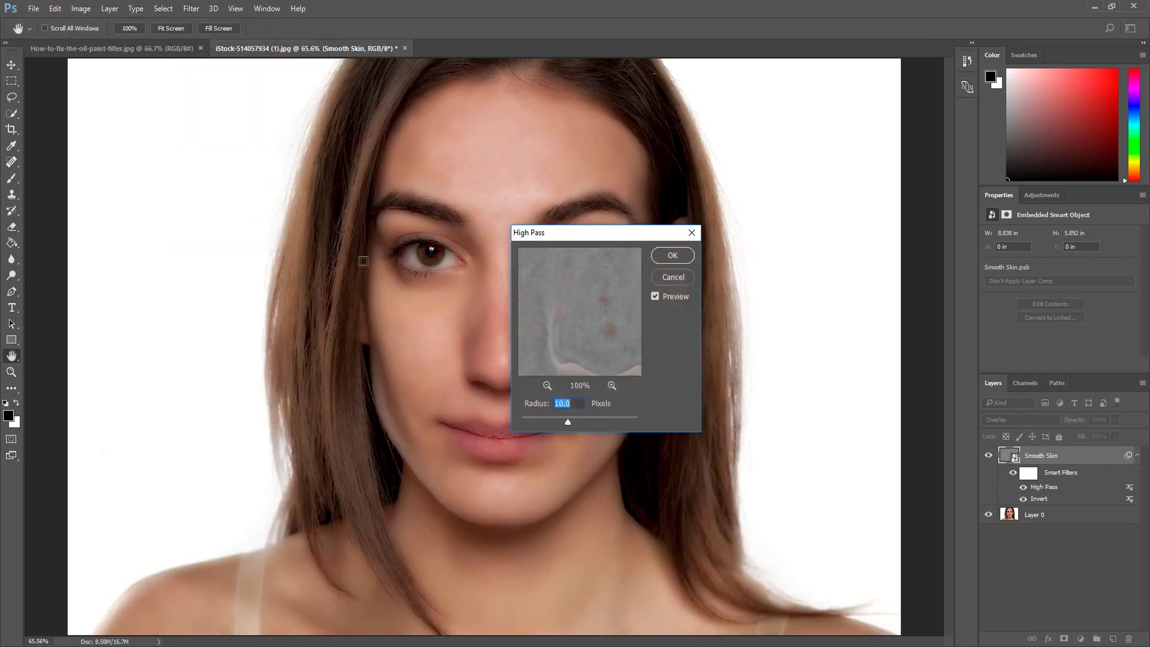
{"action": "left_click", "coordinate": [663, 257]}
{"action": "key", "text": "j"}
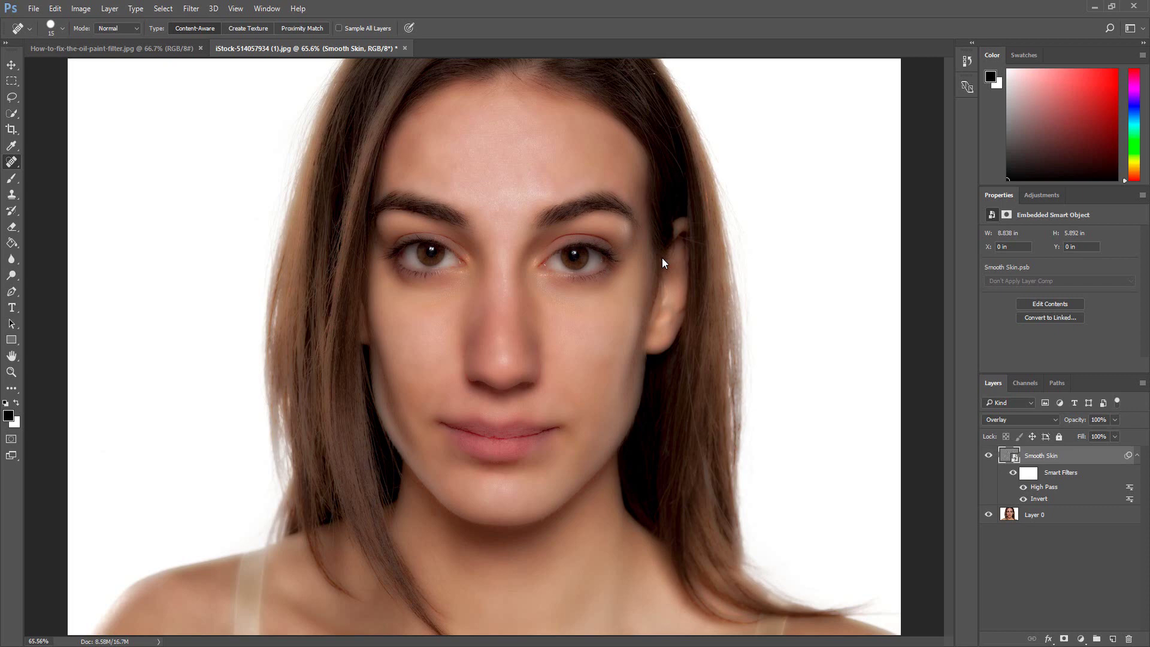
Step: Apply a Gaussian Blur smart filter with a 1.2-pixel radius to Smooth Skin
{"action": "left_click", "coordinate": [193, 13]}
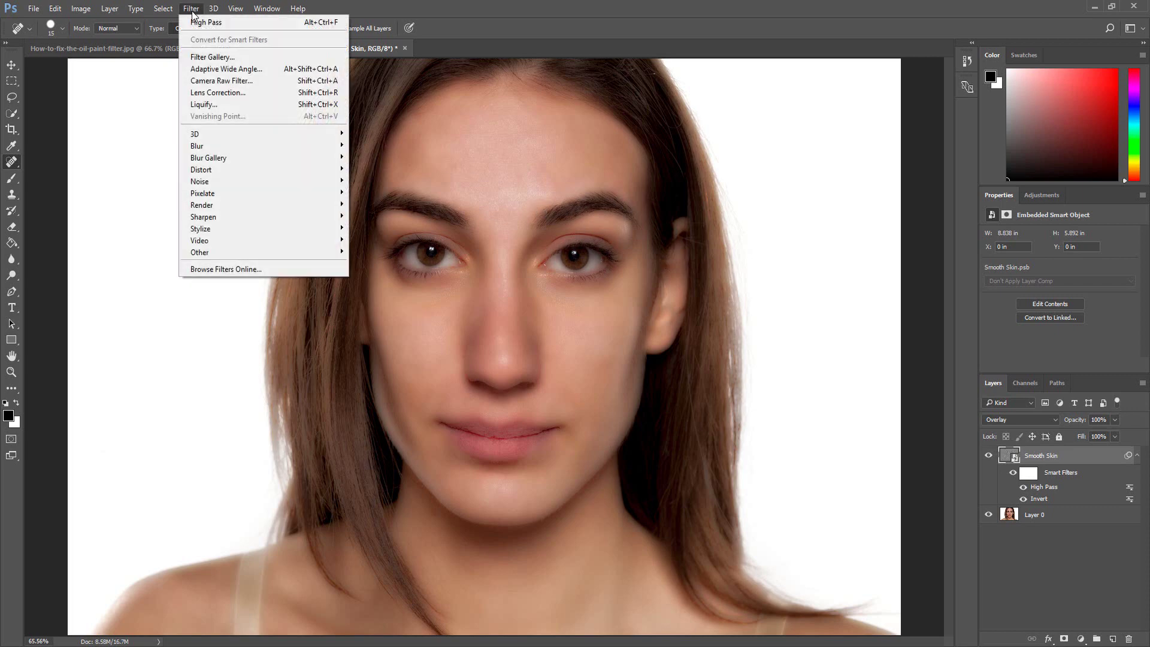
{"action": "mouse_move", "coordinate": [213, 146]}
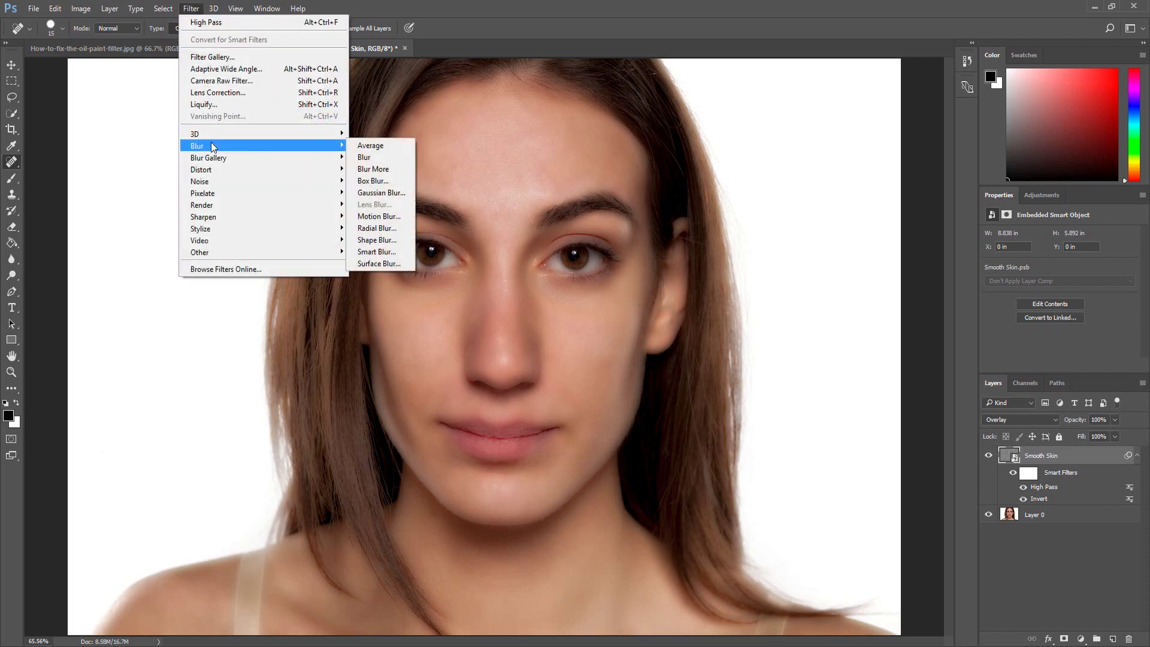
{"action": "left_click", "coordinate": [375, 192]}
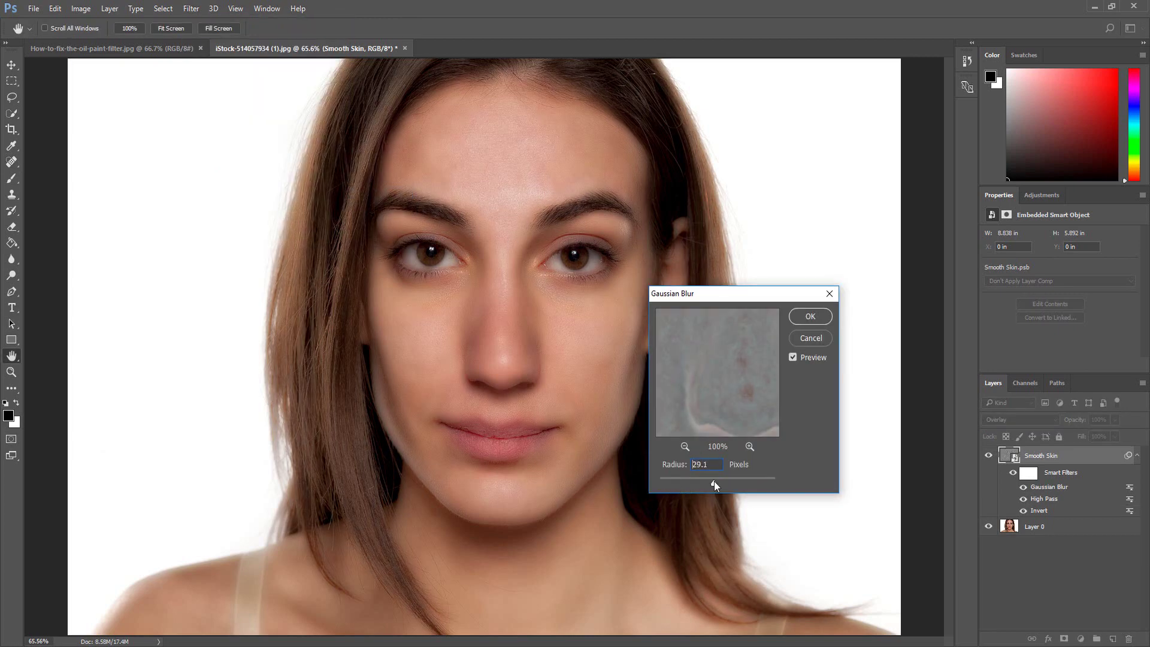
{"action": "left_click_drag", "start_coordinate": [714, 481], "coordinate": [663, 480]}
{"action": "left_click_drag", "start_coordinate": [662, 481], "coordinate": [667, 483]}
{"action": "left_click", "coordinate": [811, 322]}
{"action": "key", "text": "j"}
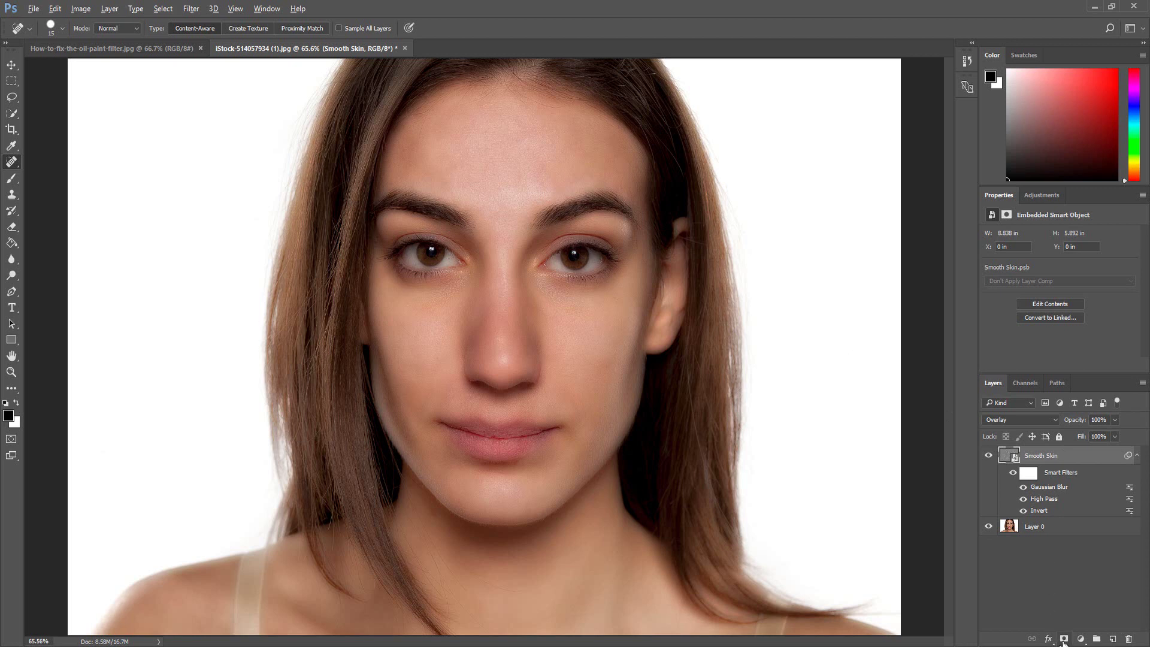
Step: Give Smooth Skin a black hide-all layer mask and select the Brush tool
{"action": "left_click", "coordinate": [1064, 639], "text": "alt"}
{"action": "key", "text": "x"}
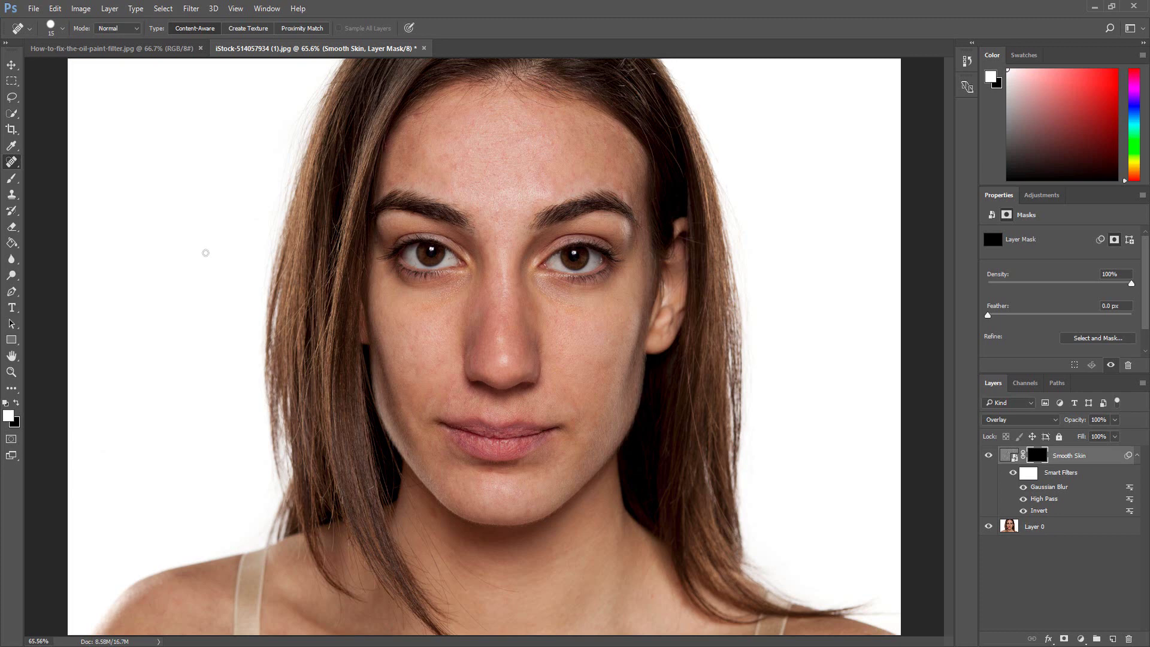
{"action": "left_click", "coordinate": [12, 181]}
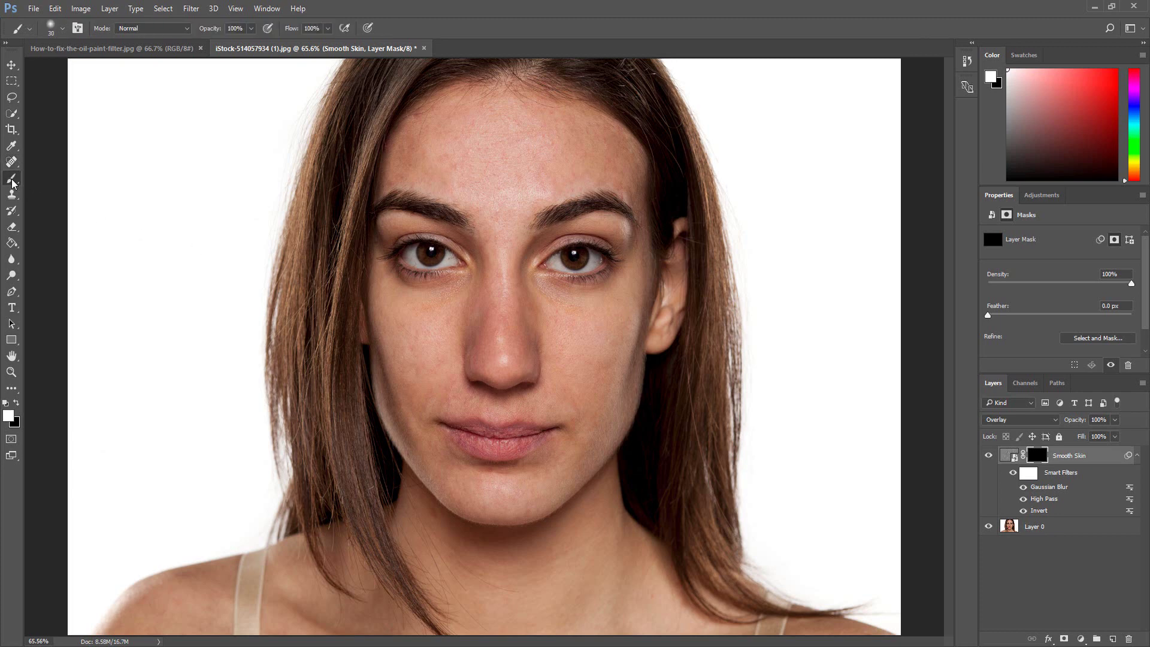
Step: Choose a smaller soft round brush and paint white on the mask over the forehead skin
{"action": "left_click", "coordinate": [60, 29]}
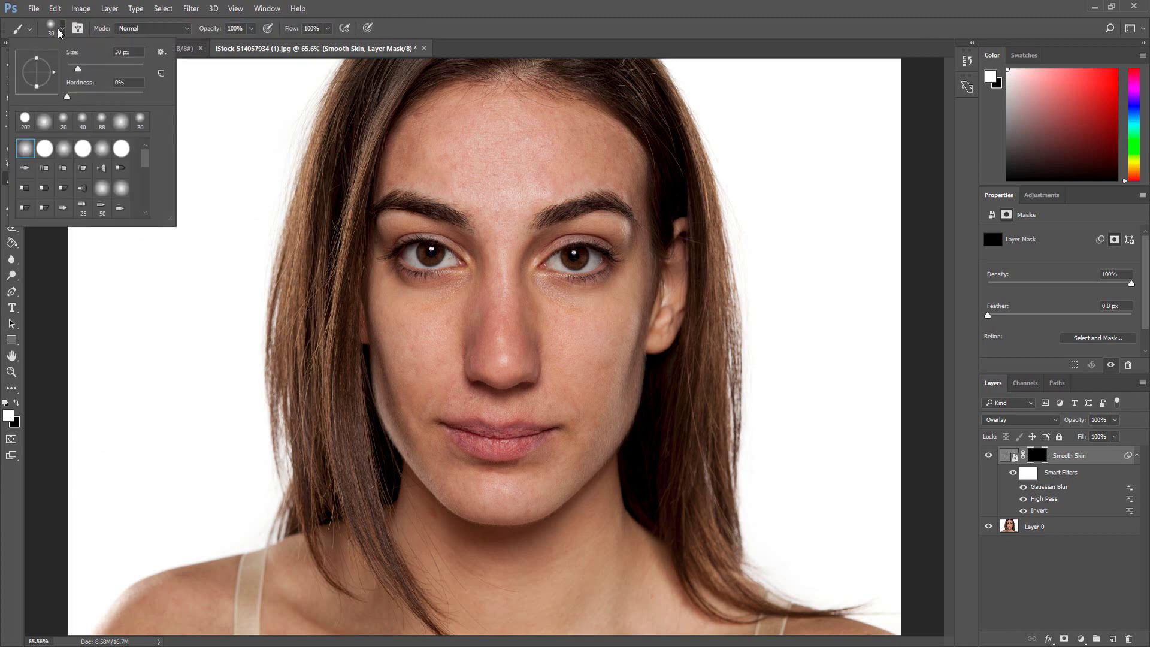
{"action": "left_click", "coordinate": [24, 122]}
{"action": "left_click_drag", "start_coordinate": [124, 68], "coordinate": [113, 72]}
{"action": "key", "text": "Escape"}
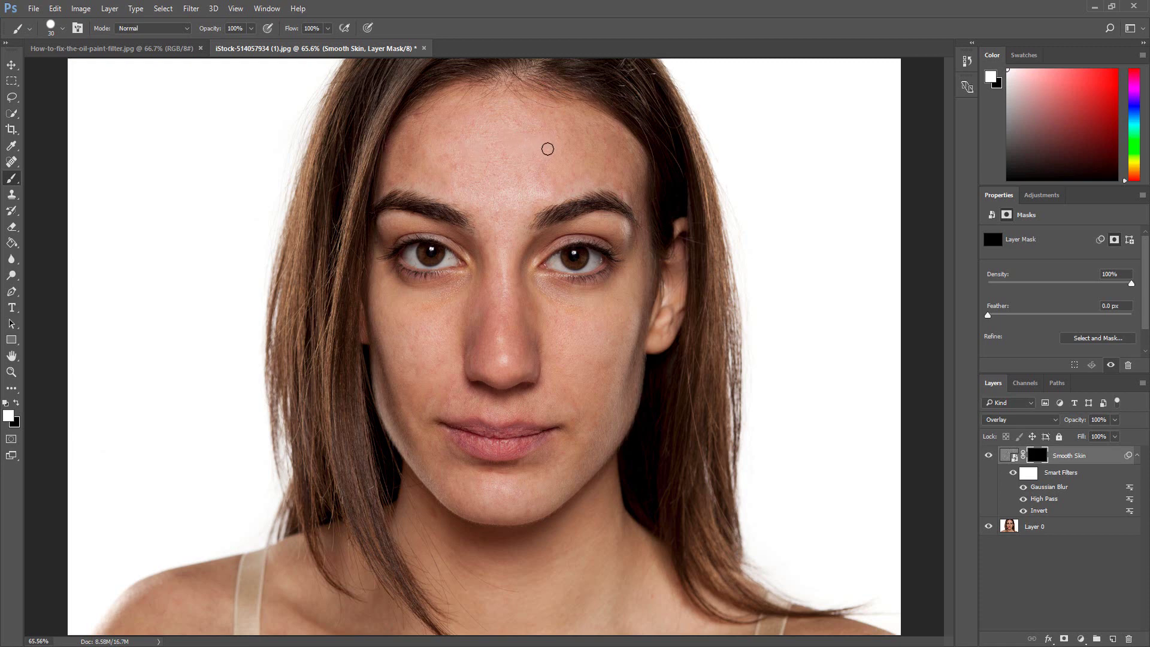
{"action": "key", "text": "bracketleft"}
{"action": "mouse_move", "coordinate": [526, 149]}
{"action": "left_mouse_down"}
{"action": "mouse_move", "coordinate": [509, 124]}
{"action": "mouse_move", "coordinate": [549, 159]}
{"action": "mouse_move", "coordinate": [618, 186]}
{"action": "left_mouse_up"}
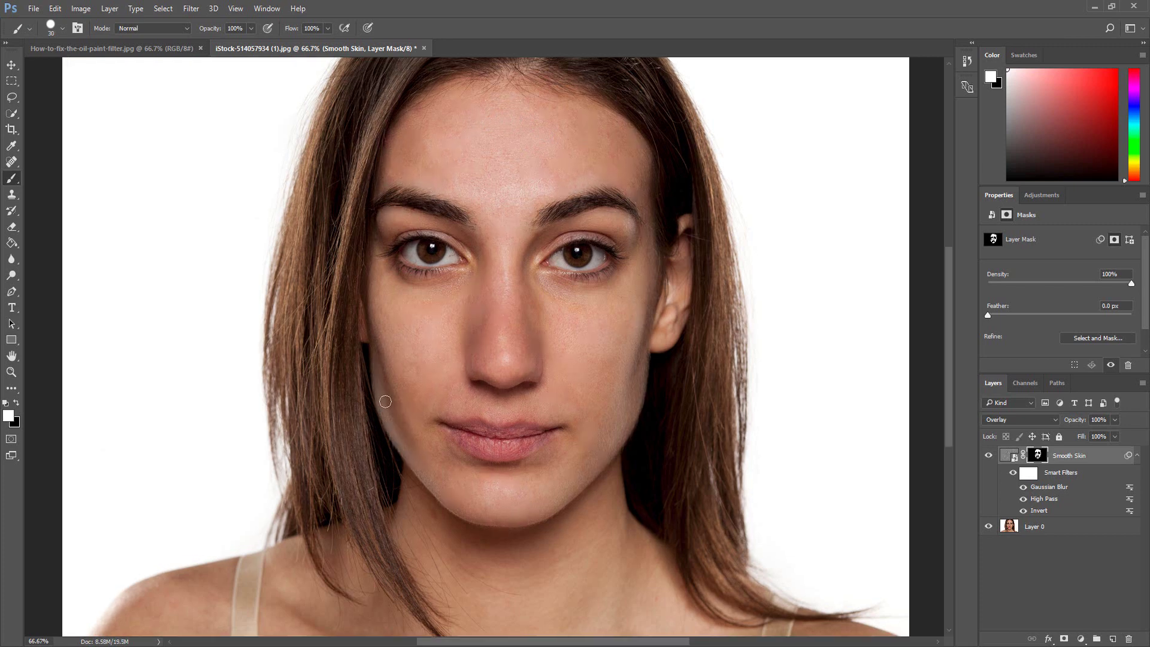
{"action": "key", "text": "bracketleft"}
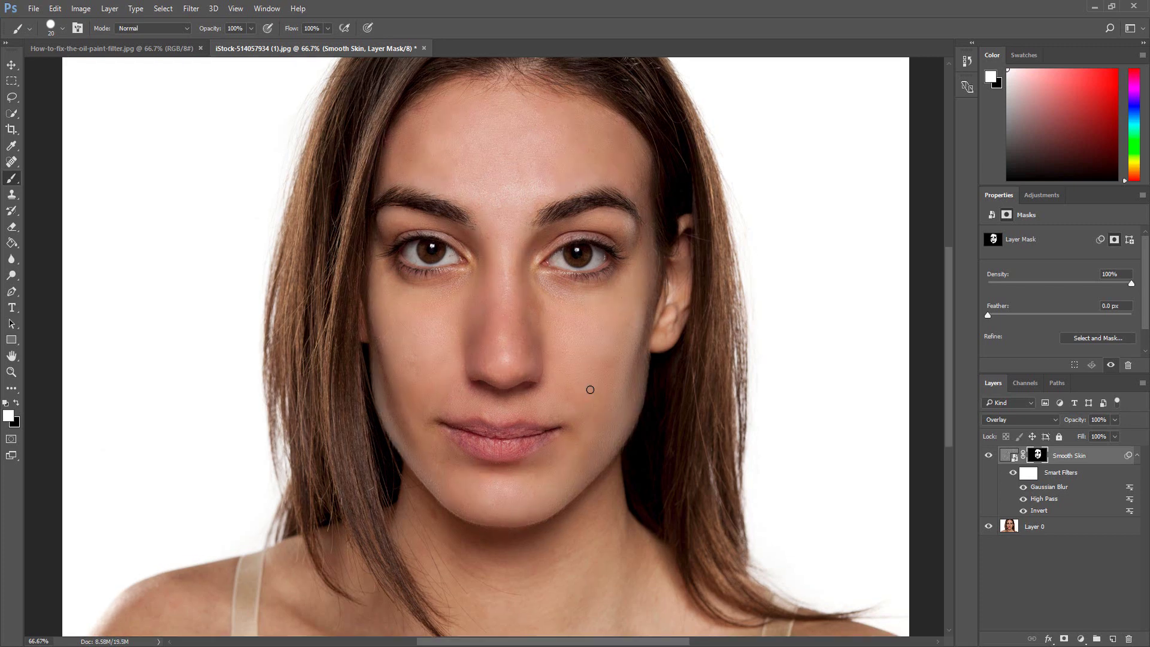